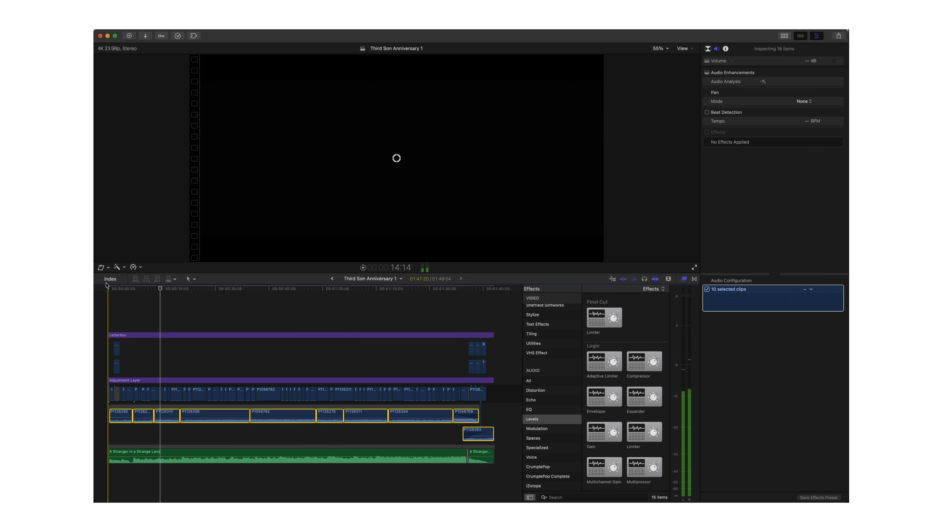
Step: Show the roles list in the timeline index and highlight the Dialogue role, followed by the Music role
{"action": "left_click", "coordinate": [137, 302]}
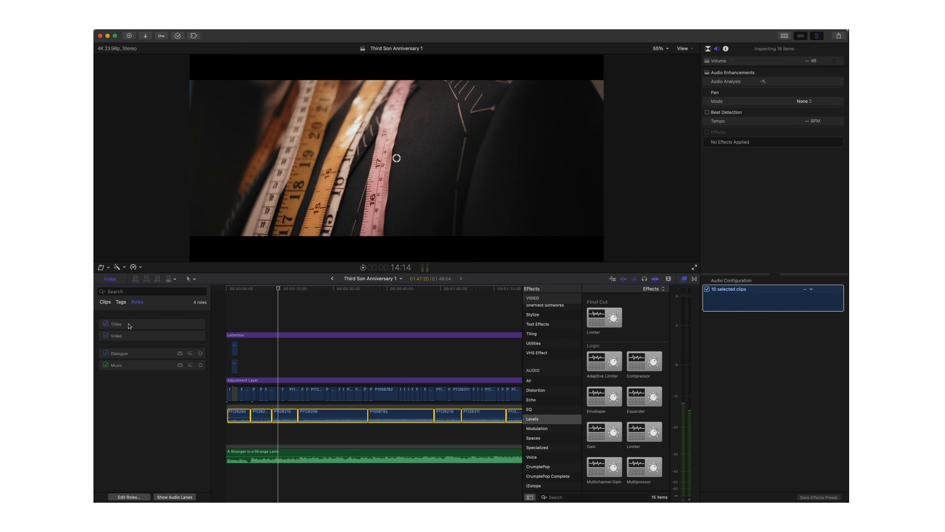
{"action": "left_click", "coordinate": [126, 357]}
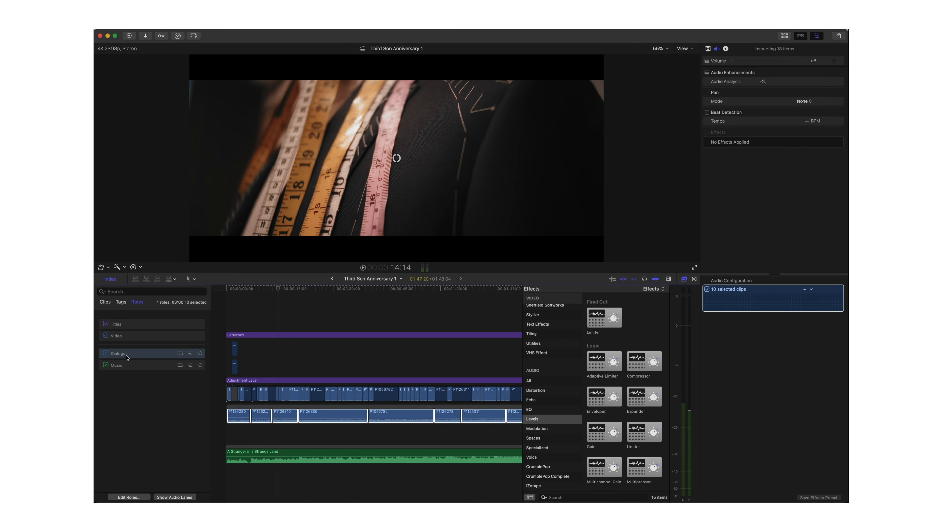
{"action": "left_click", "coordinate": [181, 356]}
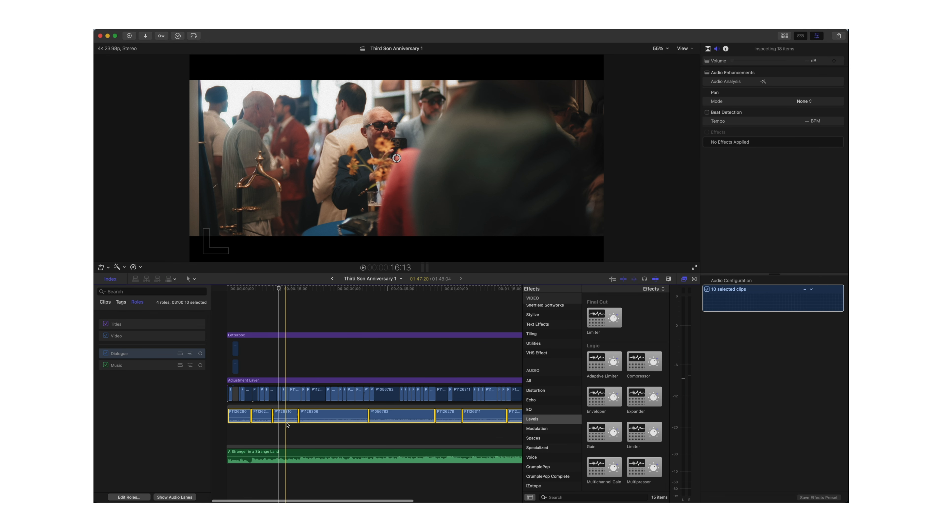
{"action": "left_click", "coordinate": [147, 364]}
{"action": "left_click", "coordinate": [210, 412]}
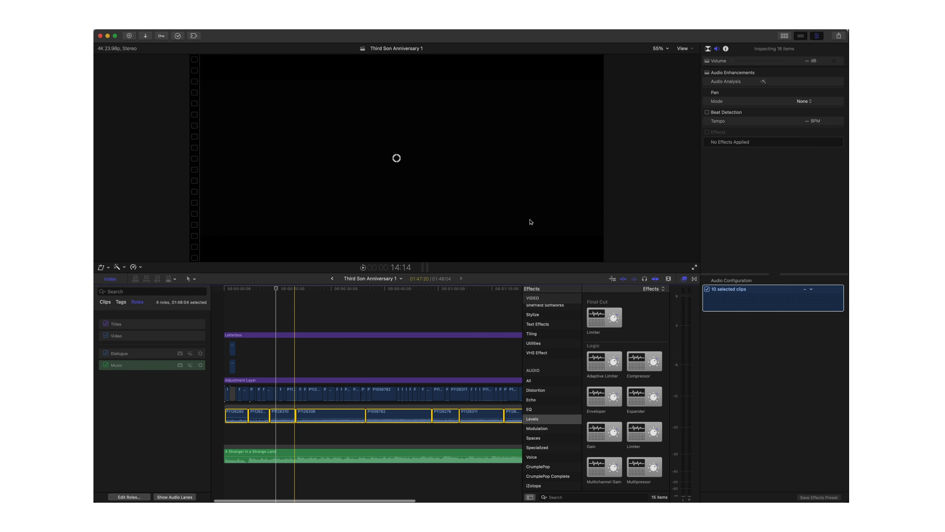
{"action": "scroll", "coordinate": [256, 366], "scroll_direction": "right", "scroll_amount": 1}
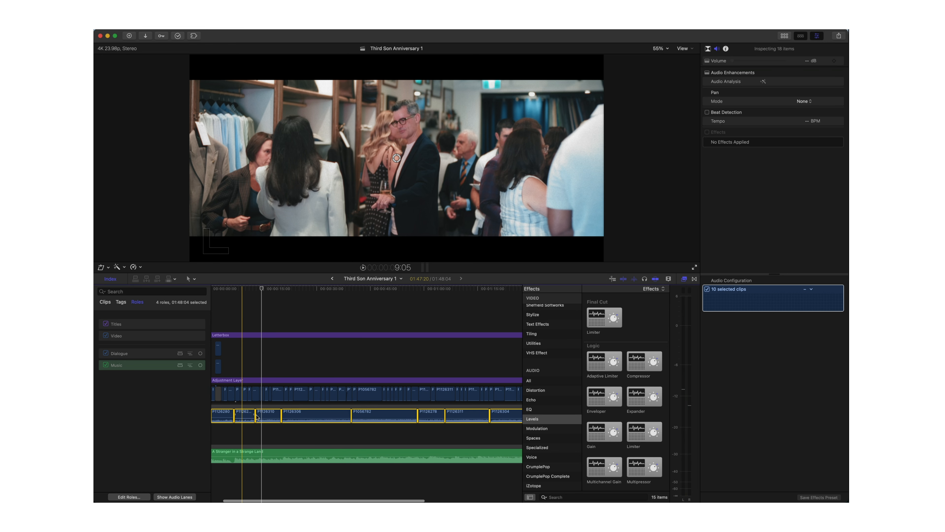
Step: Try the Compressor effect on the single dialogue clip P1126306 and undo it
{"action": "left_click", "coordinate": [324, 429]}
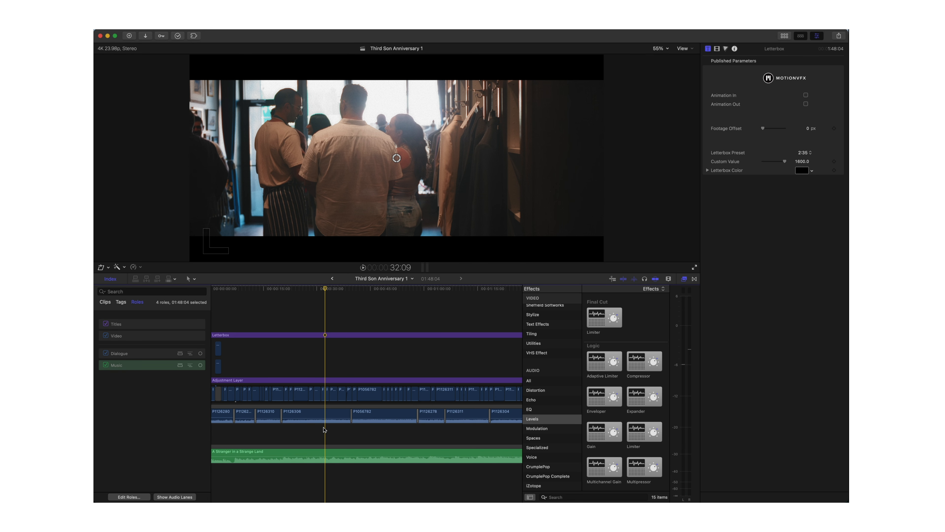
{"action": "key", "text": "super+minus"}
{"action": "left_click", "coordinate": [287, 416]}
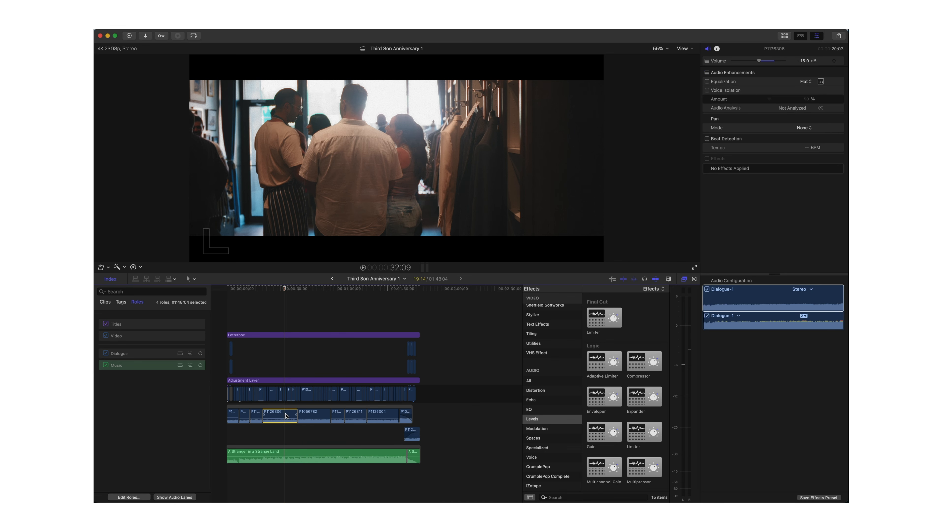
{"action": "double_click", "coordinate": [652, 360]}
{"action": "left_click", "coordinate": [284, 414]}
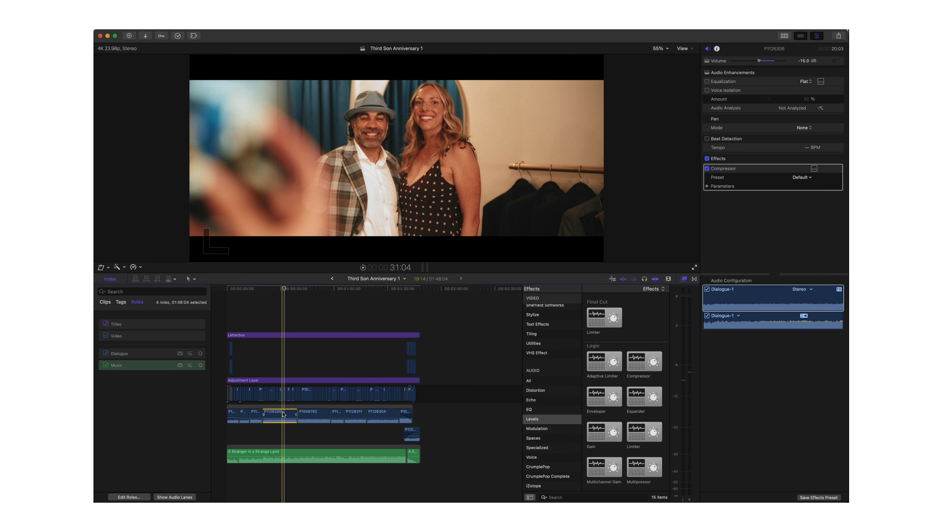
{"action": "key", "text": "super+z"}
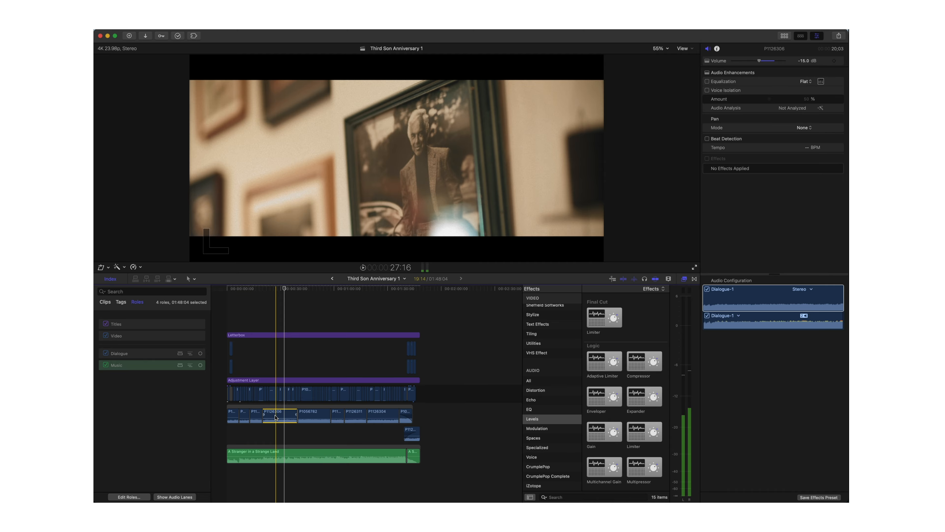
Step: Combine all the connected dialogue clips into a compound clip named Dialogue and apply the Compressor effect to it
{"action": "left_click", "coordinate": [412, 433]}
{"action": "left_click_drag", "start_coordinate": [357, 434], "coordinate": [226, 418]}
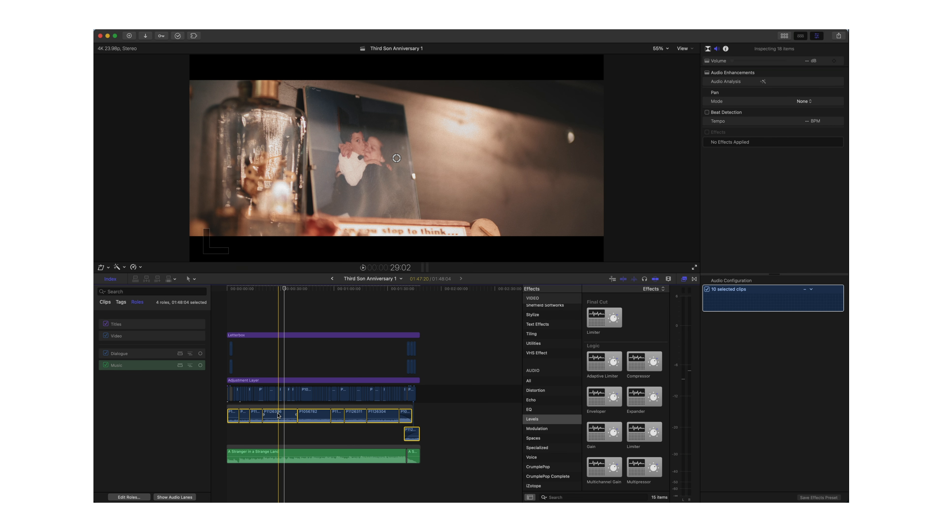
{"action": "right_click", "coordinate": [279, 415]}
{"action": "left_click", "coordinate": [312, 308]}
{"action": "type", "text": "D"}
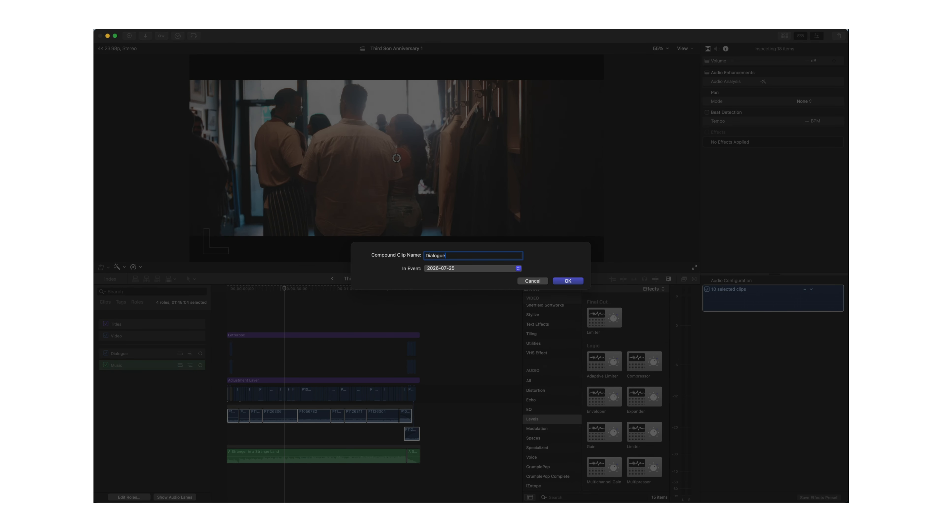
{"action": "type", "text": "ialogue"}
{"action": "key", "text": "Return"}
{"action": "double_click", "coordinate": [650, 359]}
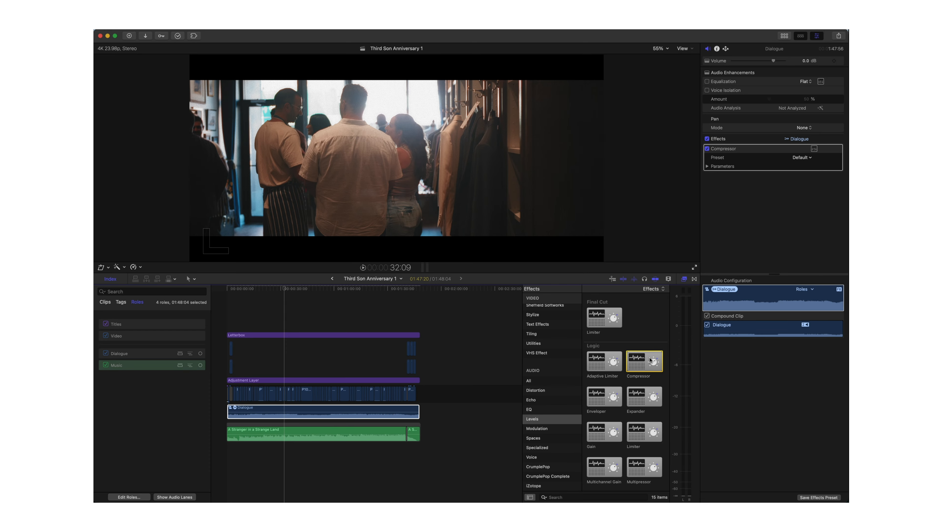
Step: Try moving a short video clip further along the primary storyline, above the Dialogue compound clip, and undo the move
{"action": "left_click", "coordinate": [281, 395]}
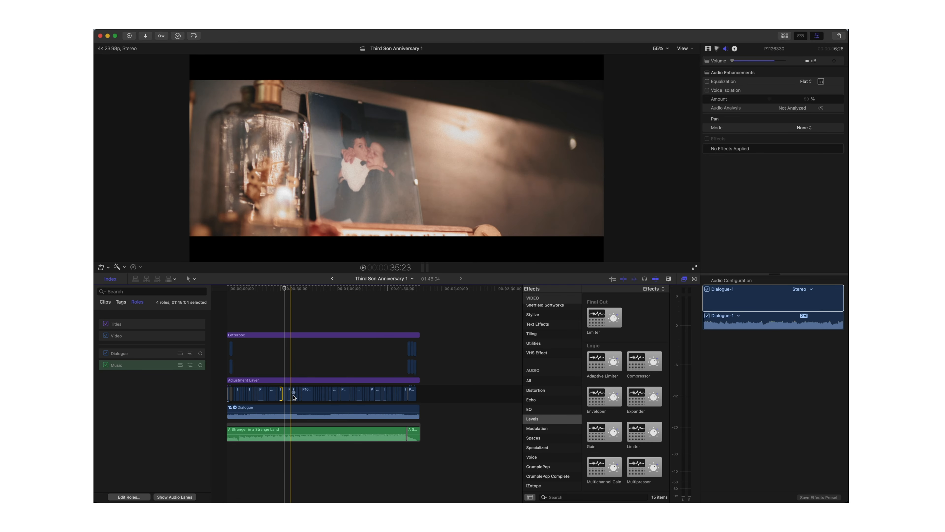
{"action": "key", "text": "super+equal"}
{"action": "left_click_drag", "start_coordinate": [282, 395], "coordinate": [328, 392]}
{"action": "key", "text": "a"}
{"action": "key", "text": "super+z"}
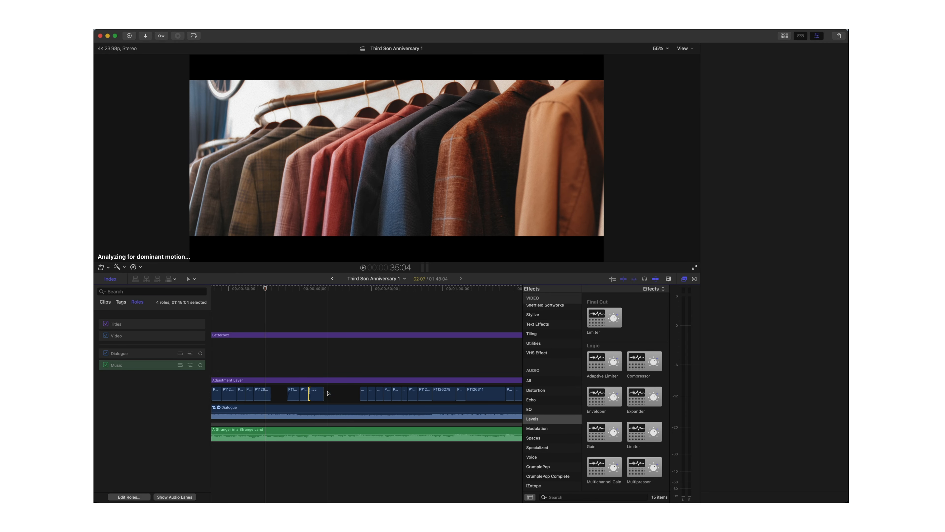
Step: Undo the Dialogue compound clip to bring back the separate dialogue clips on the timeline
{"action": "left_click", "coordinate": [284, 409]}
{"action": "key", "text": "Delete"}
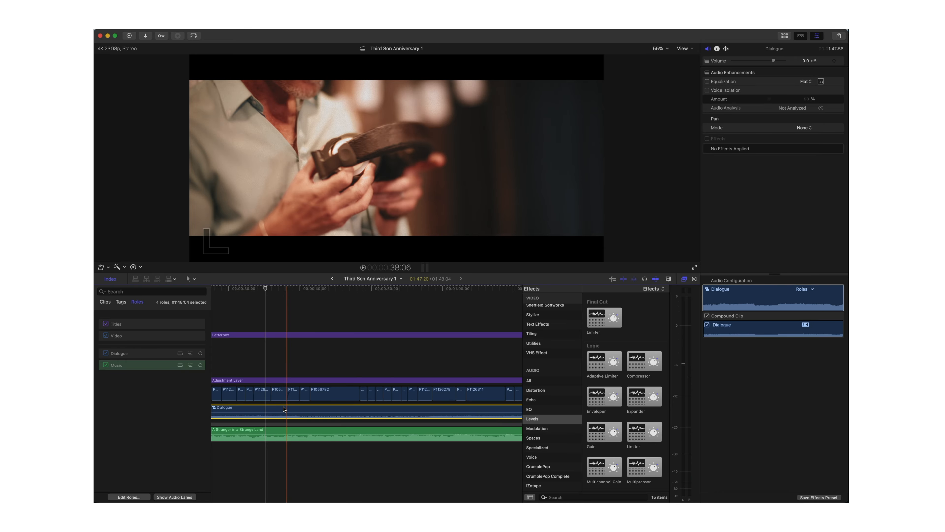
{"action": "key", "text": "super+z"}
{"action": "key", "text": "super+minus"}
{"action": "key", "text": "super+minus"}
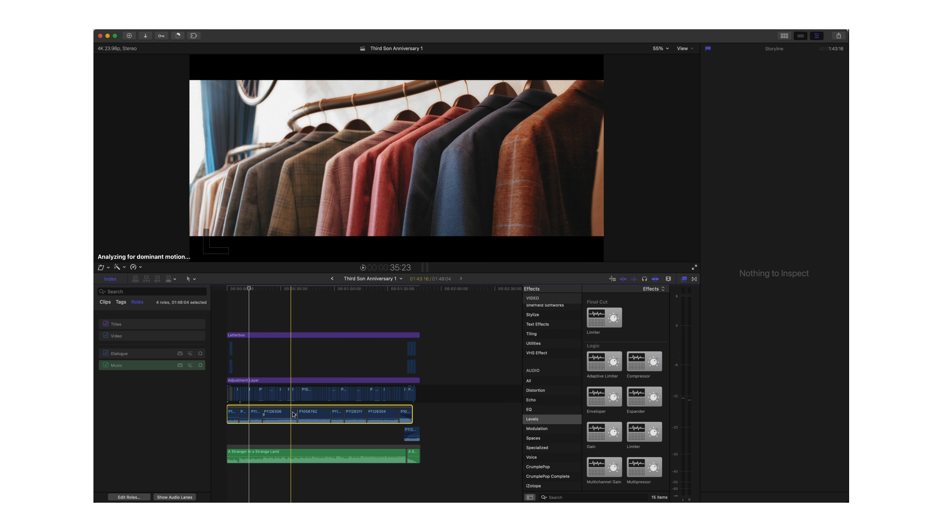
Step: Combine both music clips into a compound clip with the default name and apply the Compressor effect to it
{"action": "left_click", "coordinate": [298, 455]}
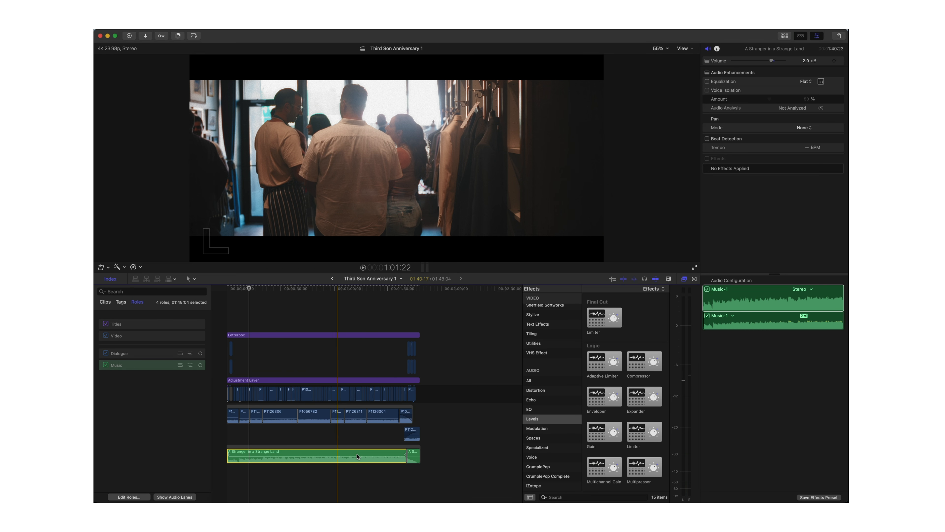
{"action": "left_click", "coordinate": [359, 464]}
{"action": "left_click_drag", "start_coordinate": [358, 464], "coordinate": [359, 462]}
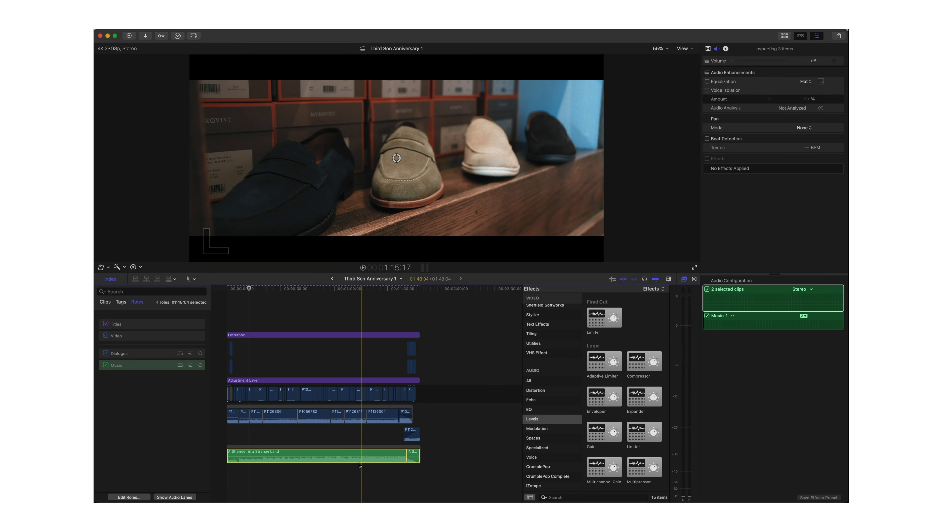
{"action": "key", "text": "alt+g"}
{"action": "key", "text": "Return"}
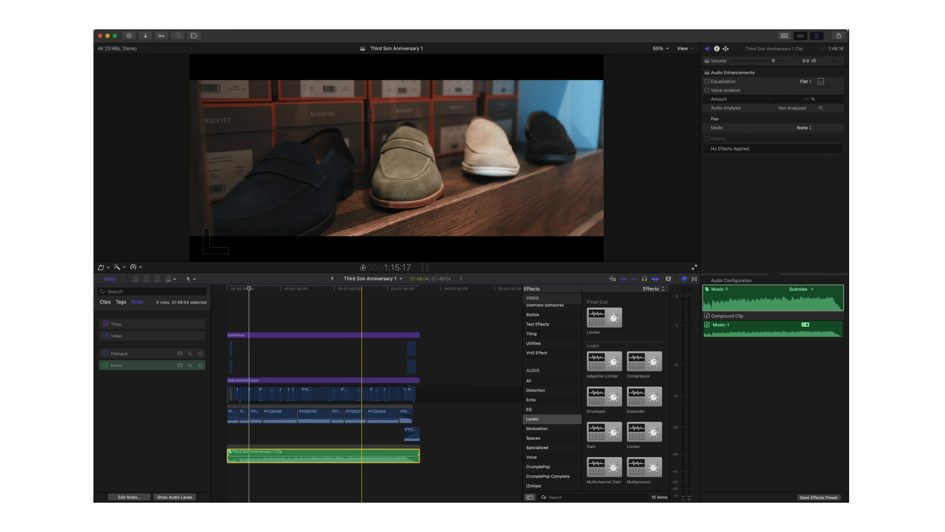
{"action": "double_click", "coordinate": [644, 361]}
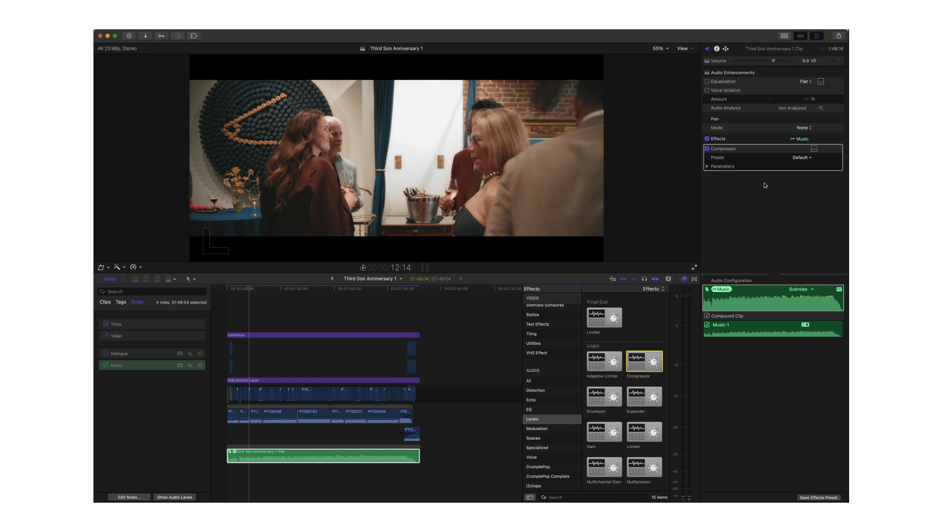
Step: Combine every clip in the timeline into one compound clip named MASTER BUS
{"action": "left_click", "coordinate": [286, 434]}
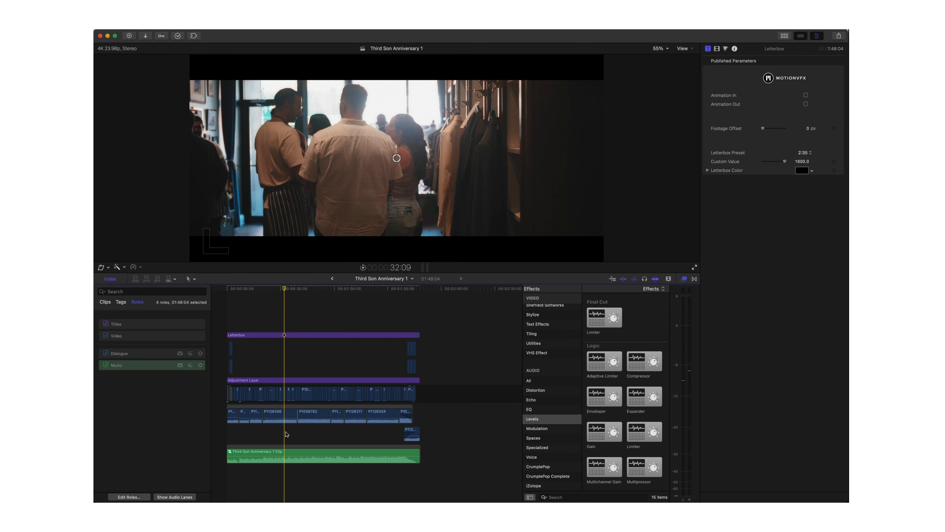
{"action": "key", "text": "super+a"}
{"action": "right_click", "coordinate": [278, 395]}
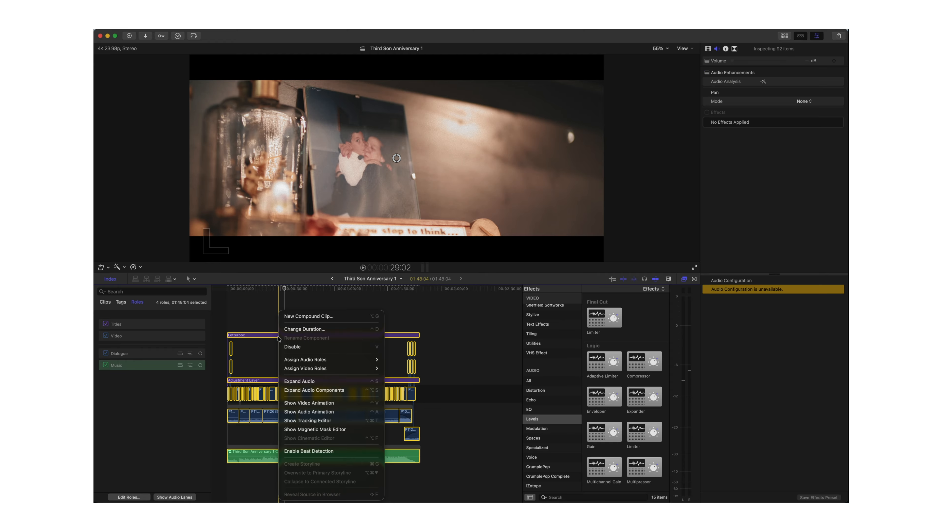
{"action": "left_click", "coordinate": [286, 317]}
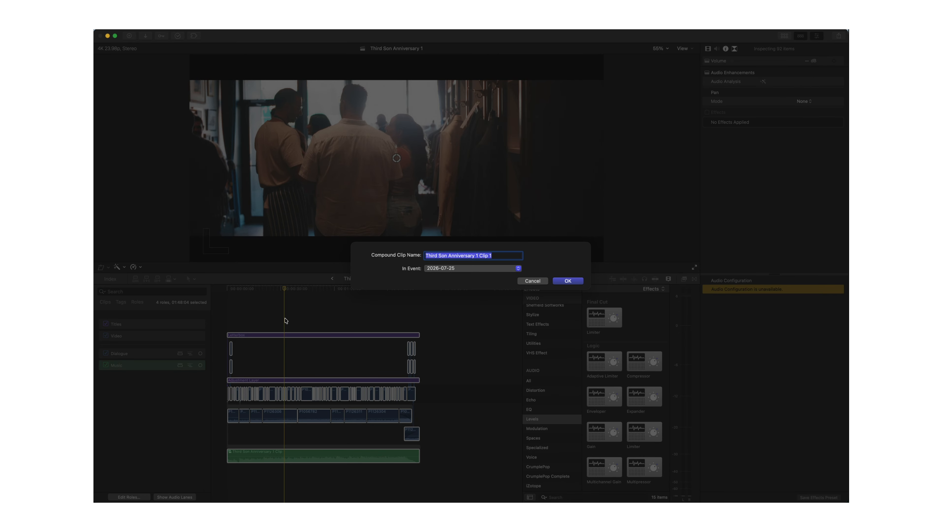
{"action": "type", "text": "MASTER BUS"}
{"action": "key", "text": "Return"}
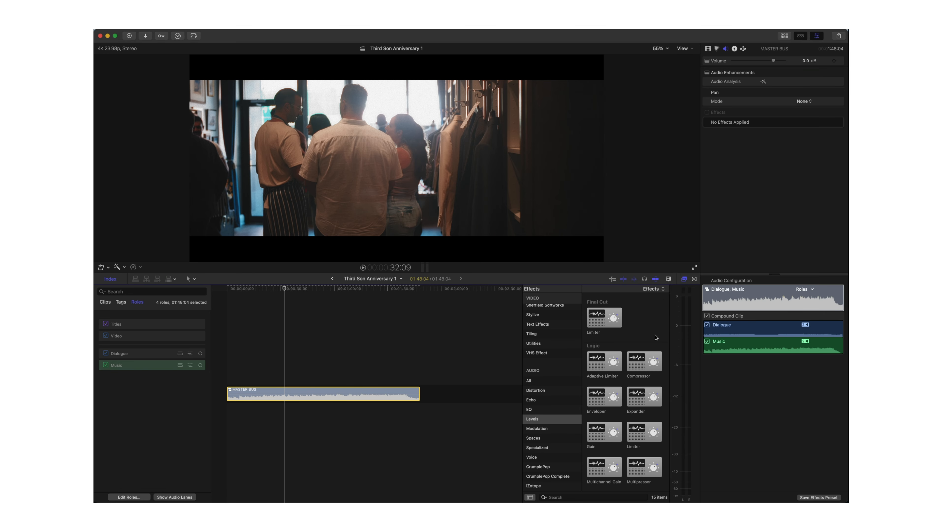
Step: Apply the Compressor effect to the whole MASTER BUS clip and expand its audio components
{"action": "left_click_drag", "start_coordinate": [653, 359], "coordinate": [256, 393]}
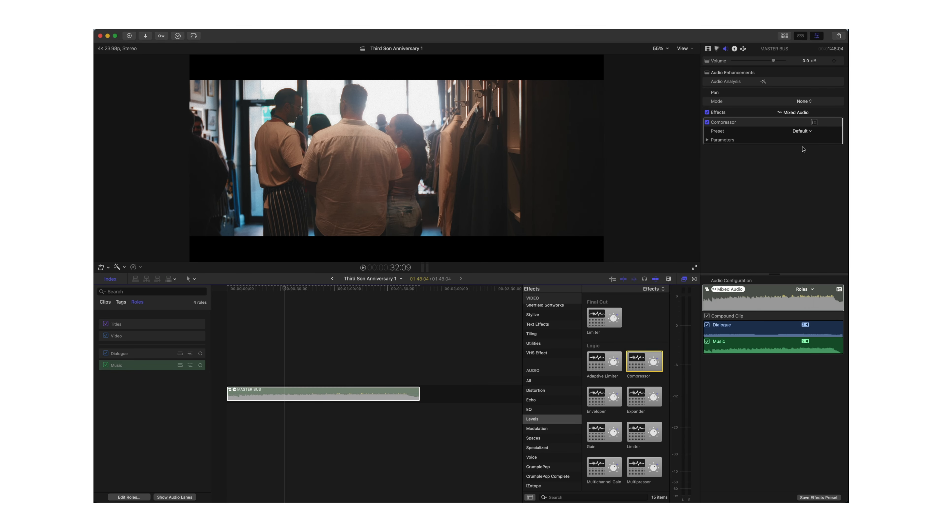
{"action": "key", "text": "space"}
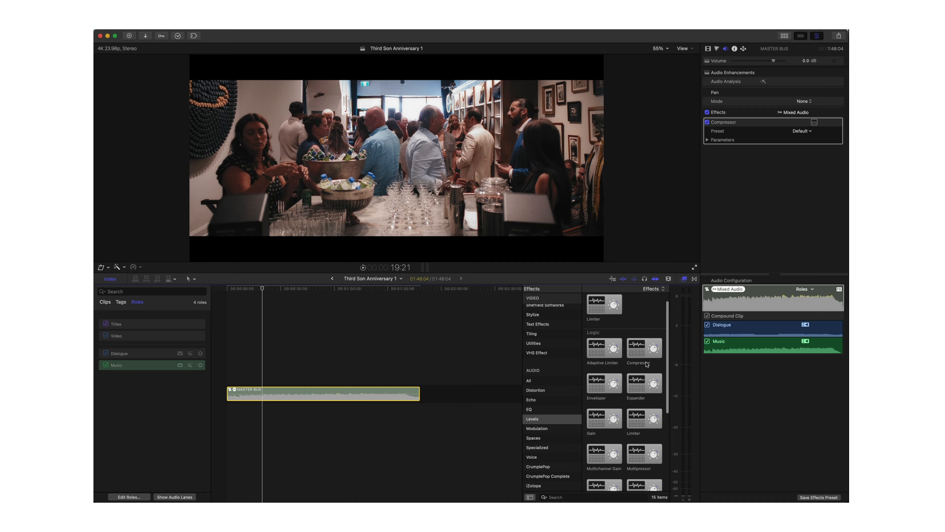
{"action": "right_click", "coordinate": [313, 393]}
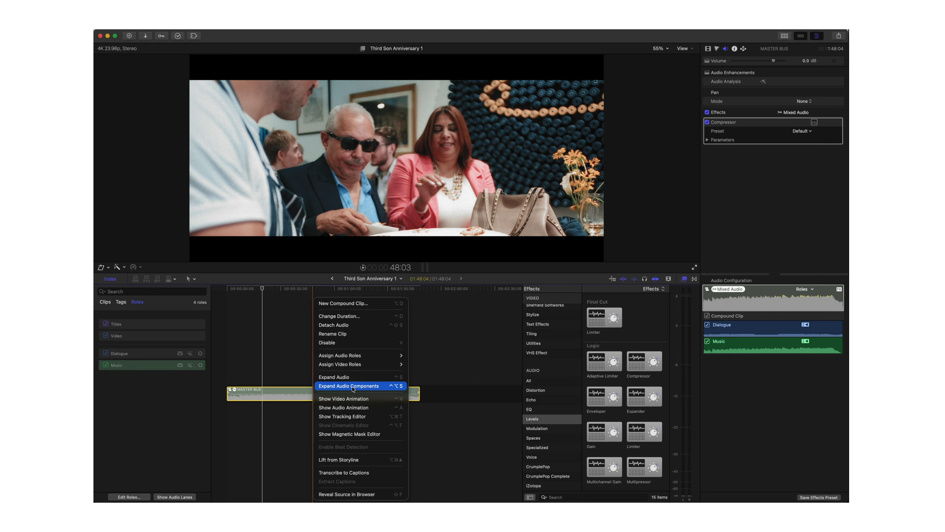
{"action": "left_click", "coordinate": [353, 385]}
{"action": "left_click", "coordinate": [260, 445]}
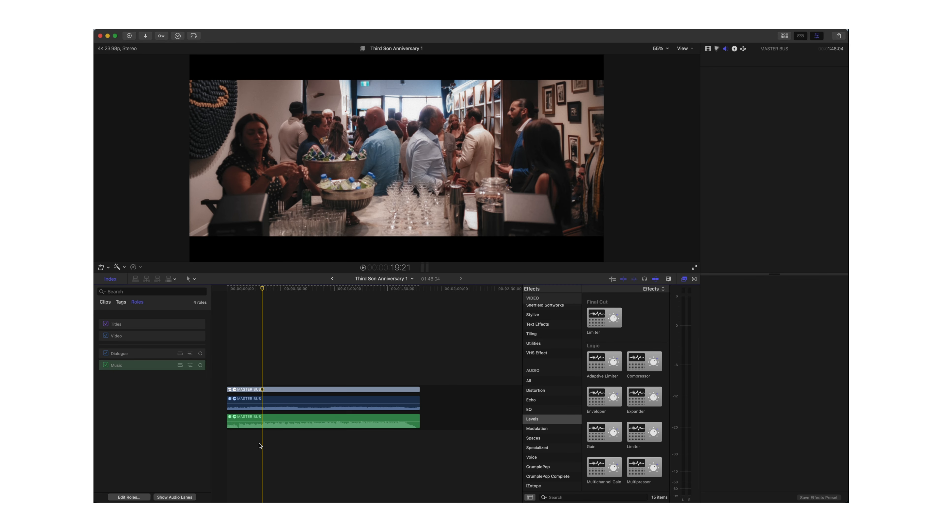
Step: Apply the Compressor effect to only the Dialogue component of the MASTER BUS clip
{"action": "key", "text": "super+equal"}
{"action": "scroll", "coordinate": [260, 445], "scroll_direction": "left", "scroll_amount": 2}
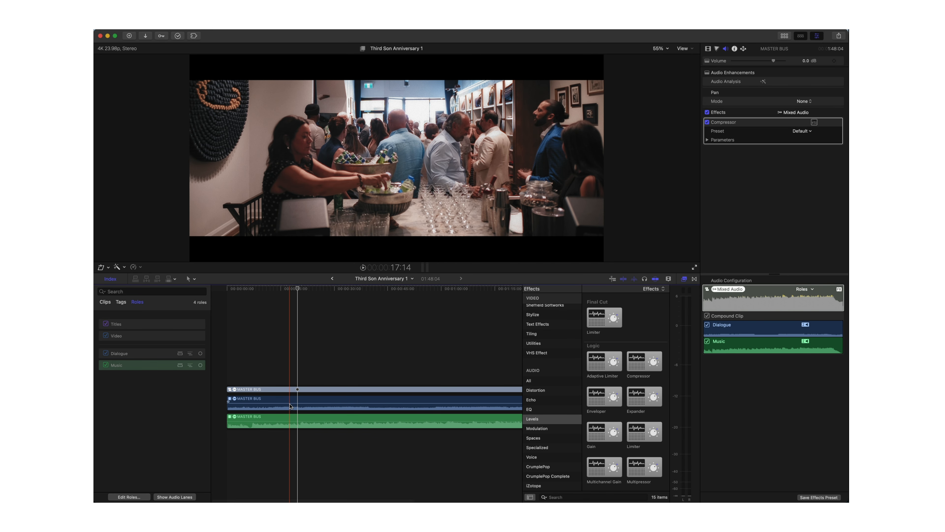
{"action": "left_click", "coordinate": [291, 403]}
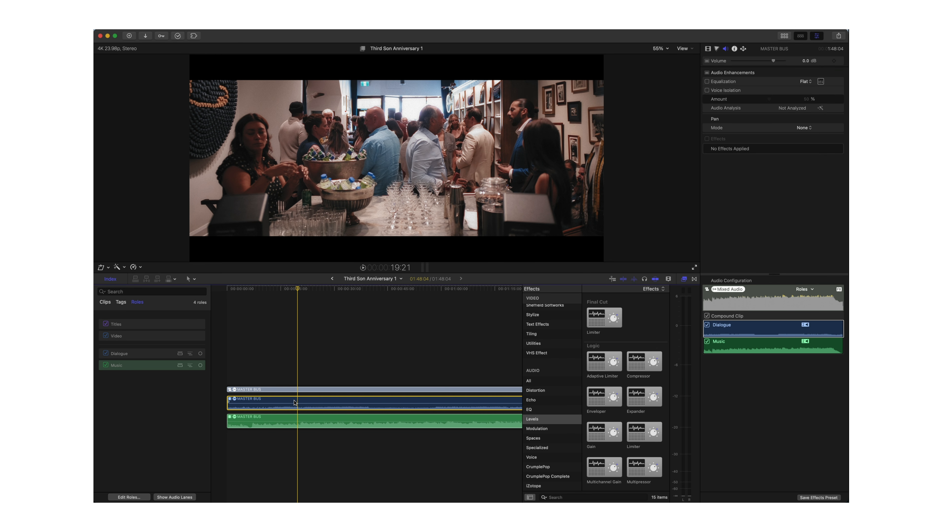
{"action": "double_click", "coordinate": [649, 363]}
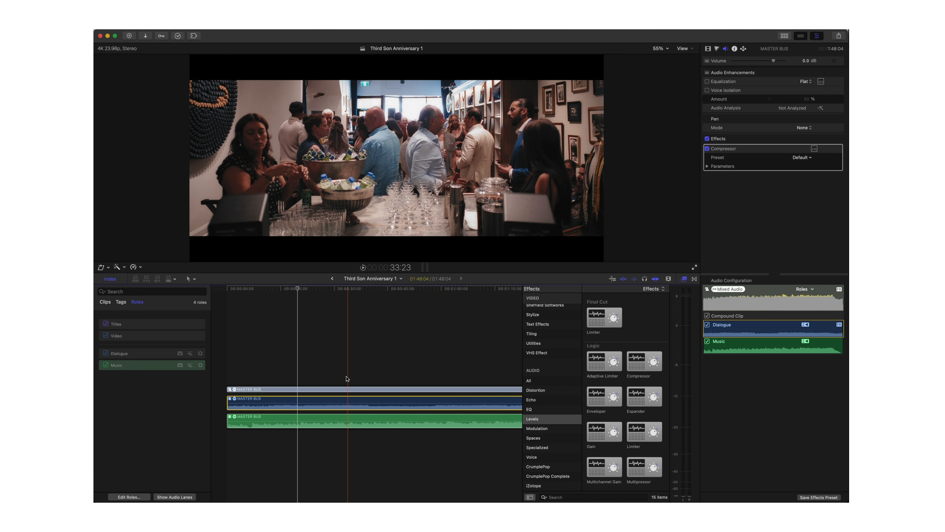
Step: Apply the Compressor effect to the Music component of the MASTER BUS clip and open that compressor's settings window
{"action": "left_click", "coordinate": [297, 421]}
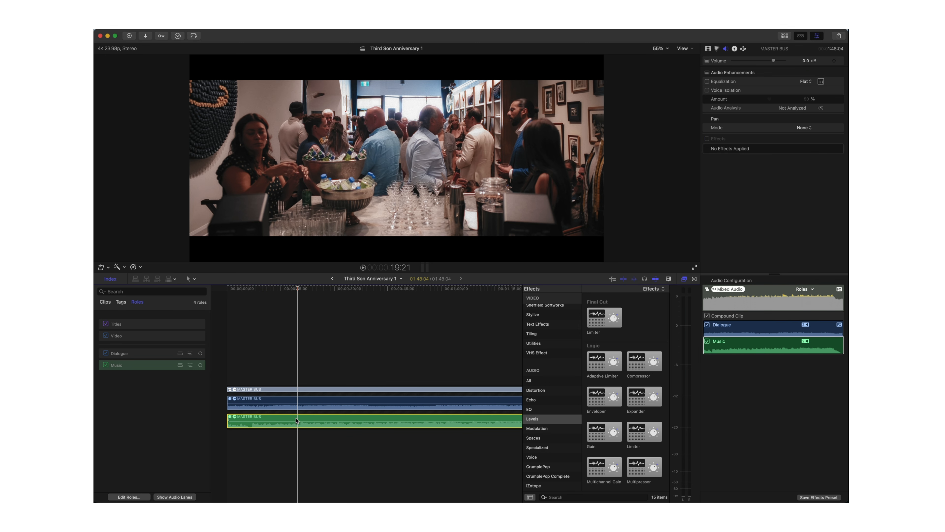
{"action": "key", "text": "super+minus"}
{"action": "key", "text": "super+minus"}
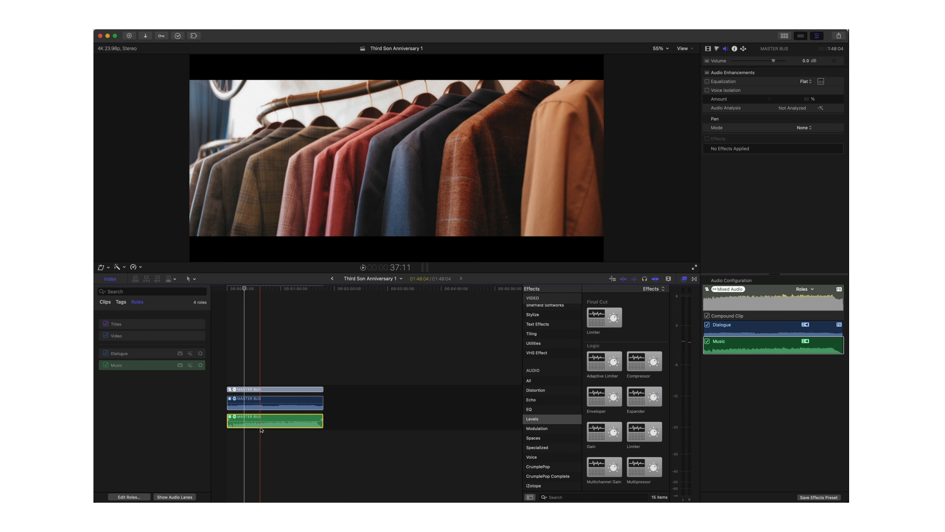
{"action": "double_click", "coordinate": [653, 358]}
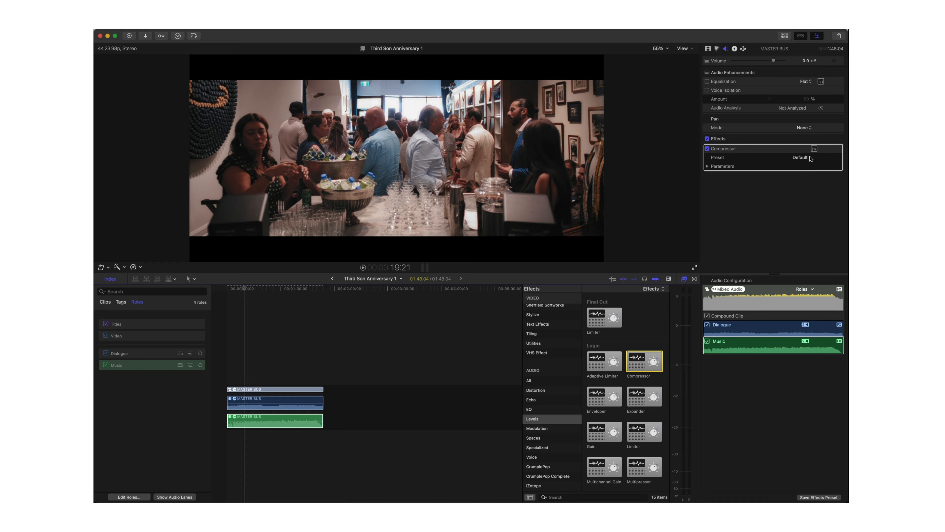
{"action": "left_click", "coordinate": [814, 148]}
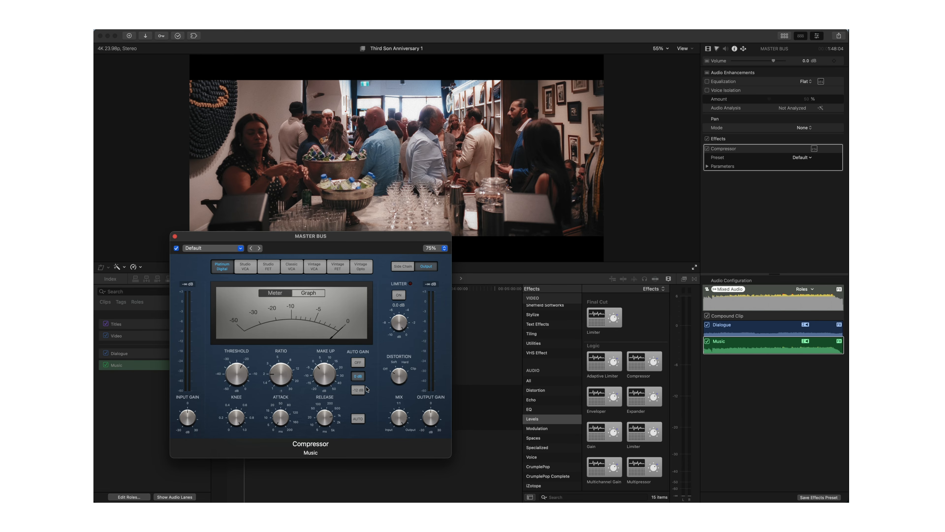
Step: Set the Music compressor's auto gain to -12 dB and close its settings window
{"action": "left_click", "coordinate": [358, 390]}
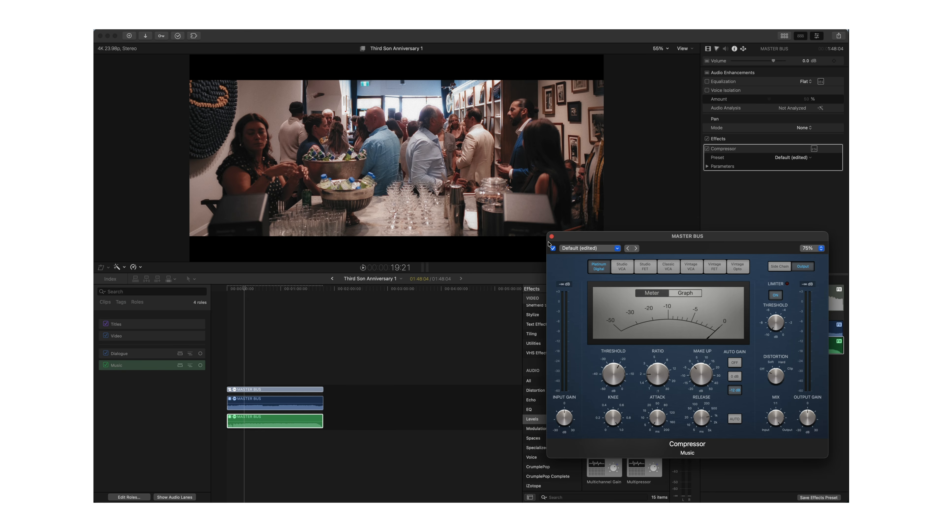
{"action": "left_click", "coordinate": [550, 236]}
Step: Try lowering the Music component's volume to -5.7 dB during playback, then reset it to 0 dB
{"action": "left_click", "coordinate": [766, 61]}
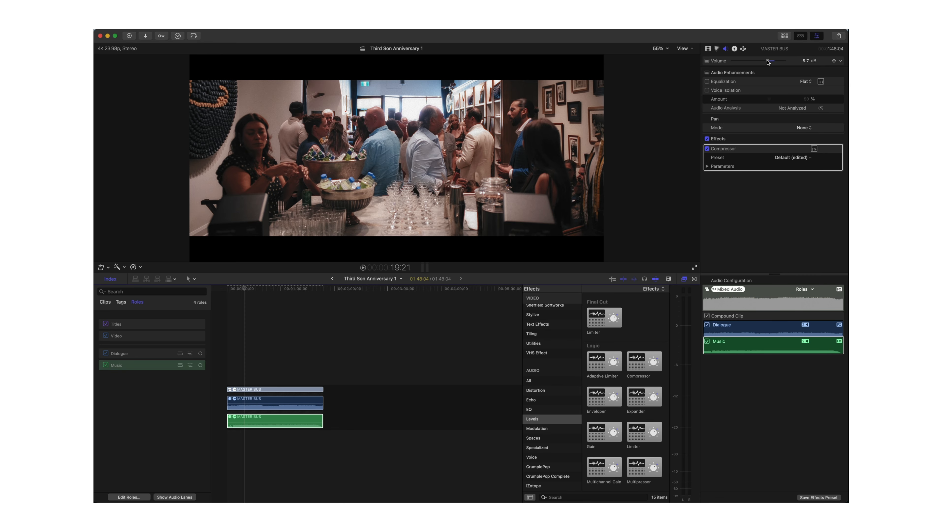
{"action": "key", "text": "space"}
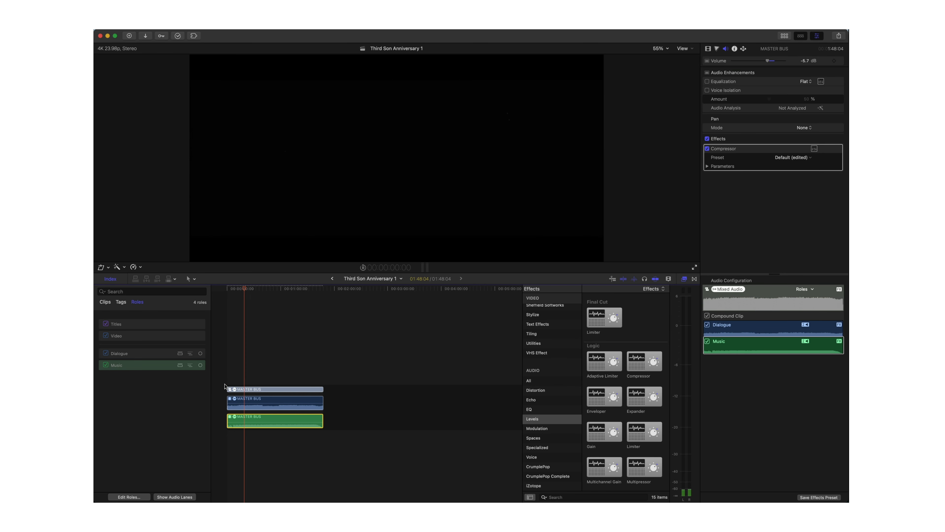
{"action": "left_click", "coordinate": [840, 61]}
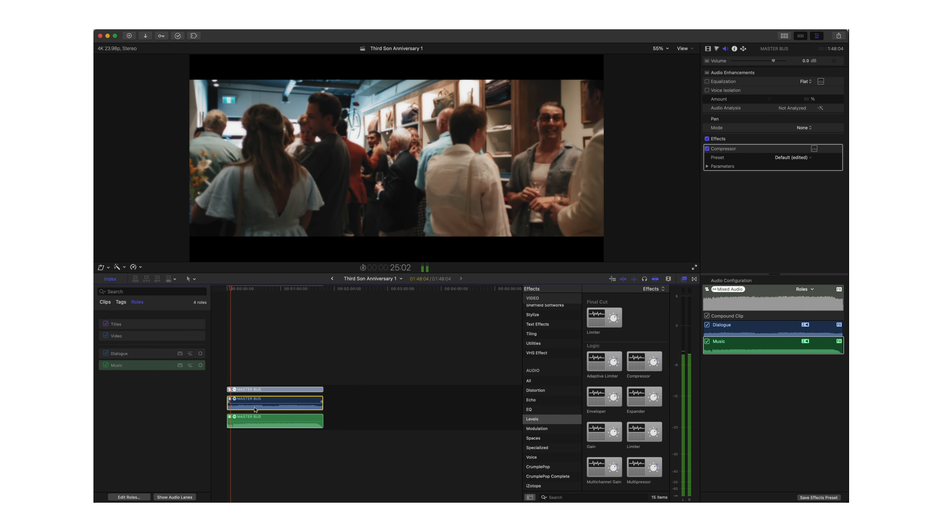
Step: Lower the Dialogue component's volume to -7.1 dB while listening to the mix
{"action": "left_click_drag", "start_coordinate": [774, 61], "coordinate": [765, 61]}
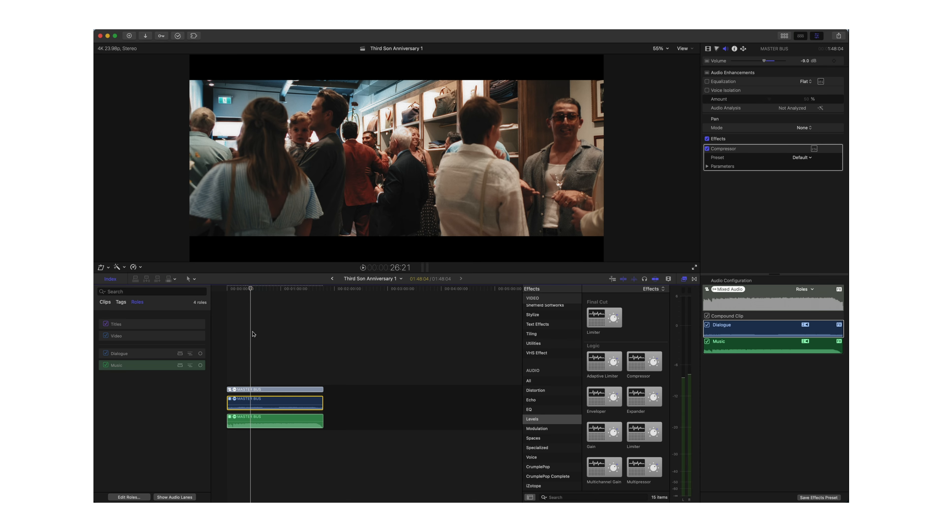
{"action": "key", "text": "space"}
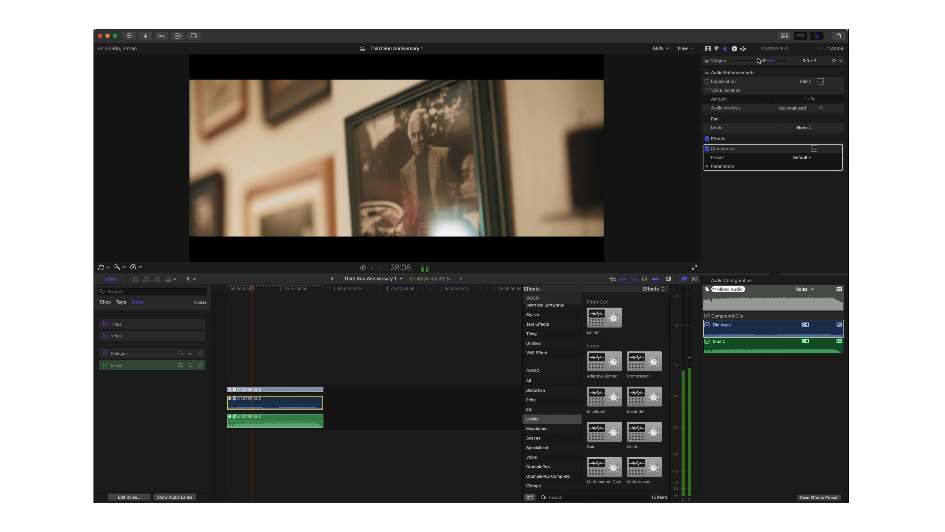
{"action": "left_click_drag", "start_coordinate": [764, 60], "coordinate": [766, 62]}
{"action": "key", "text": "space"}
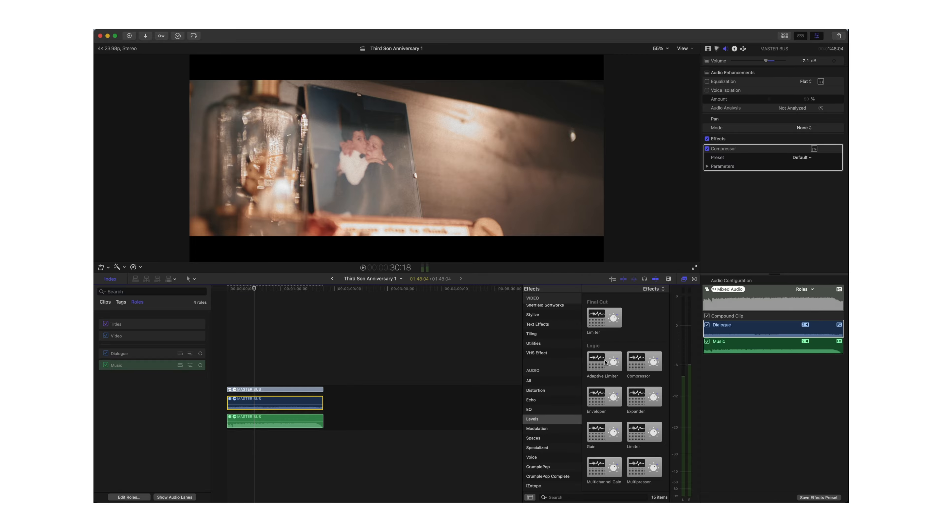
Step: Apply the CrumplePop Levelmatic Complete effect to the Dialogue component, ahead of its Compressor, and set its target to -17
{"action": "scroll", "coordinate": [565, 408], "scroll_direction": "down", "scroll_amount": 1}
{"action": "left_click", "coordinate": [561, 476]}
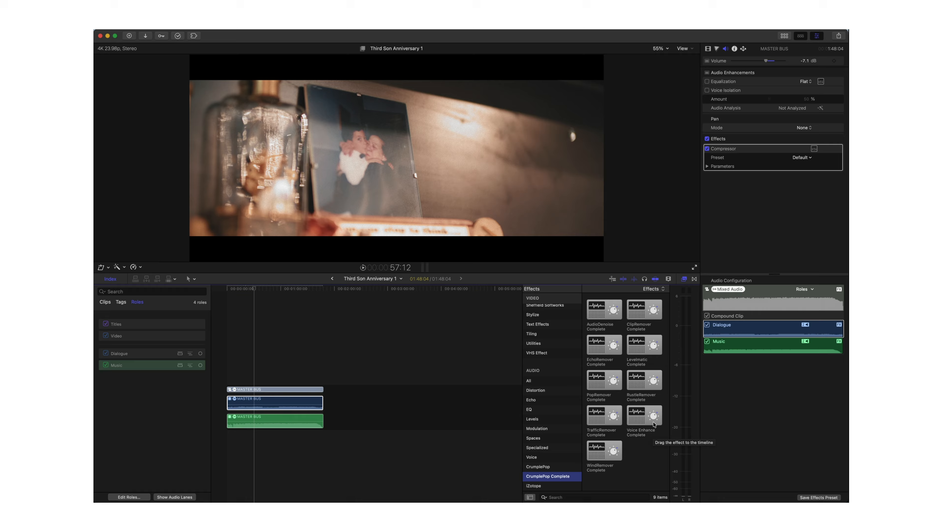
{"action": "left_click", "coordinate": [652, 423]}
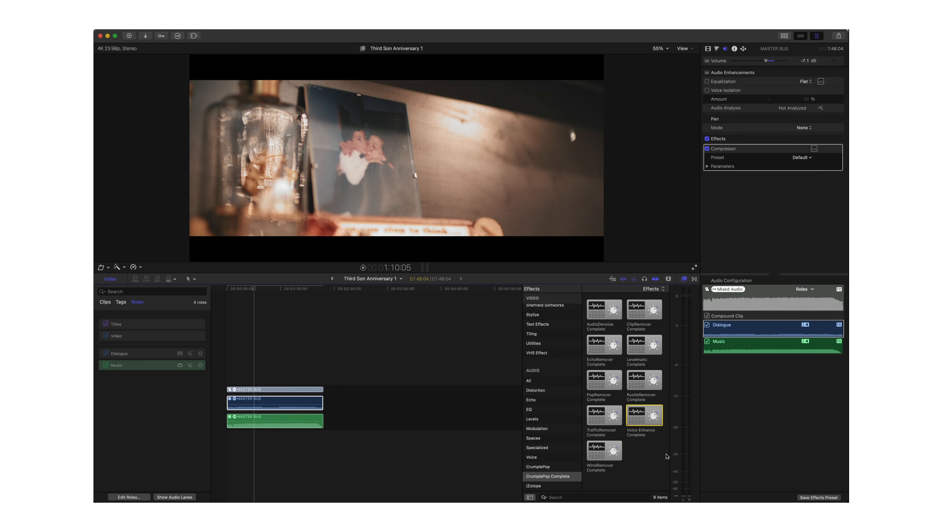
{"action": "left_click", "coordinate": [701, 374]}
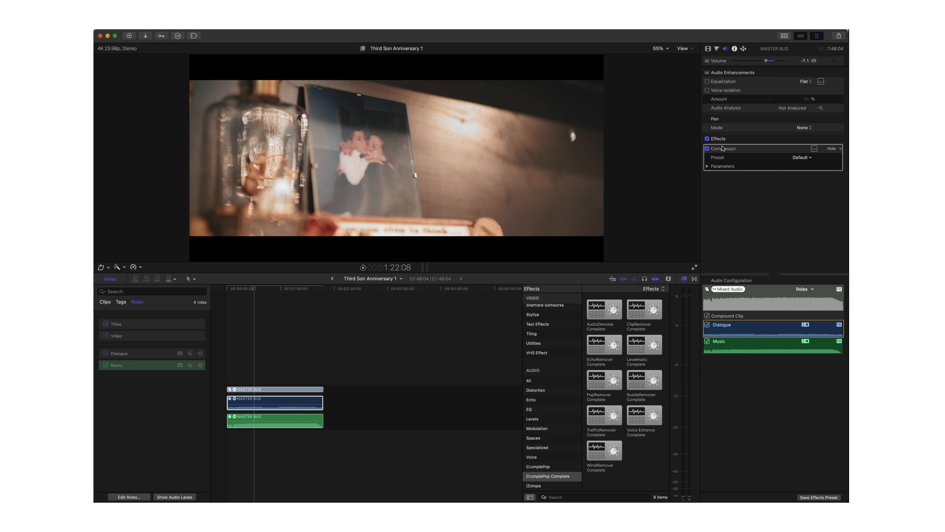
{"action": "double_click", "coordinate": [647, 349]}
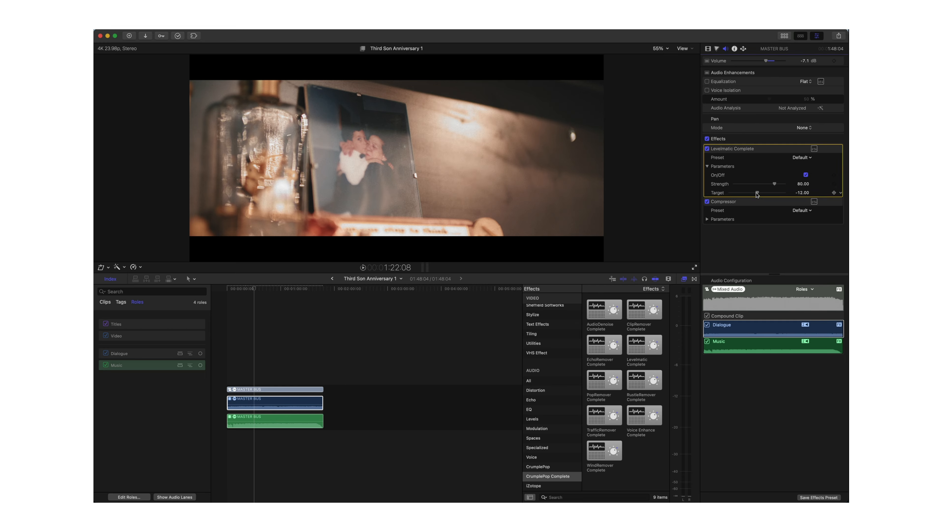
{"action": "left_click_drag", "start_coordinate": [756, 193], "coordinate": [745, 193]}
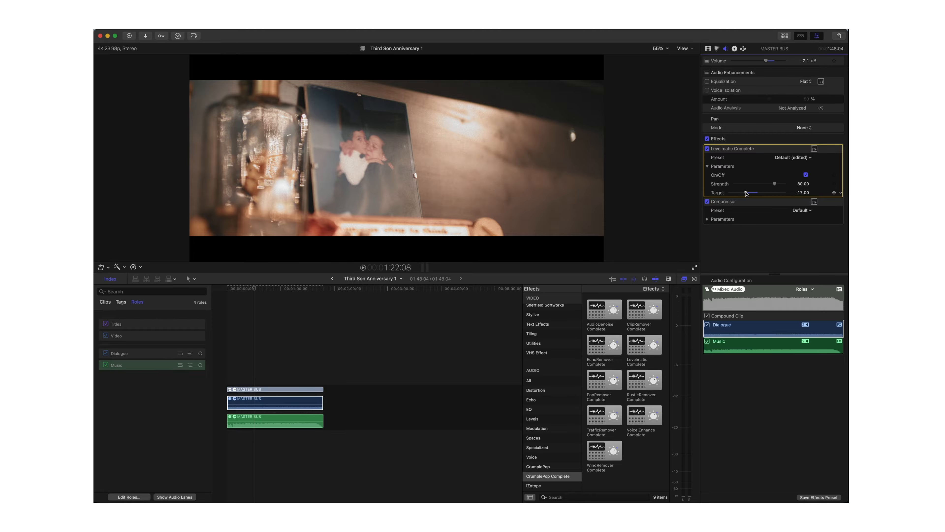
Step: Try adding the Voice Enhance Complete effect to the Dialogue component, then remove it
{"action": "left_click", "coordinate": [257, 401]}
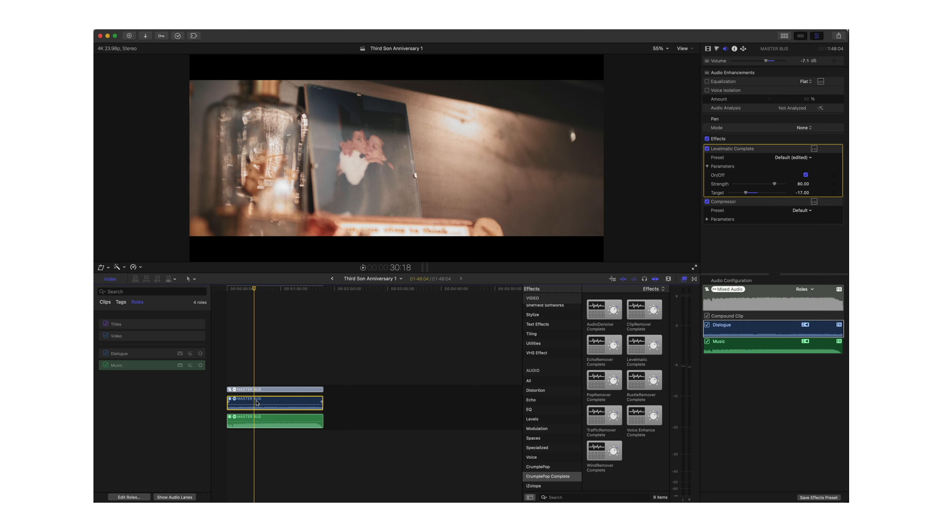
{"action": "left_click", "coordinate": [120, 382]}
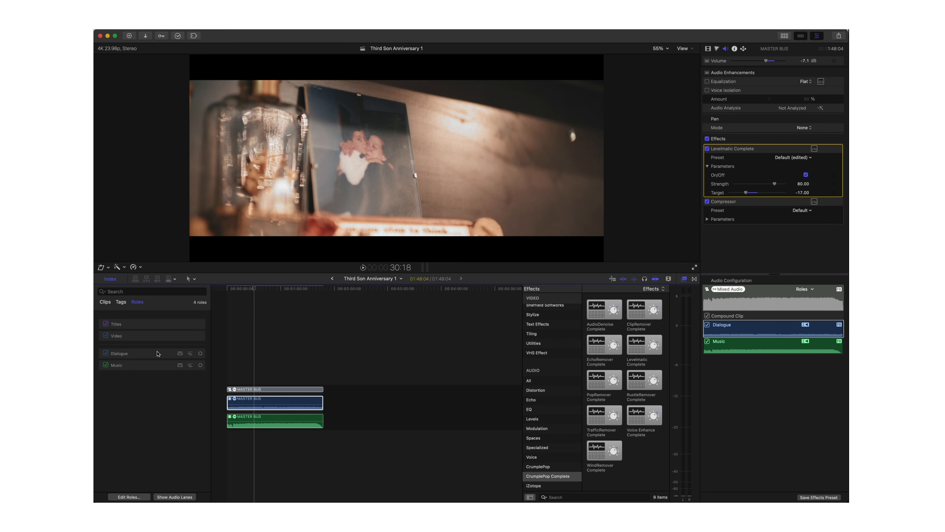
{"action": "left_click", "coordinate": [645, 420]}
{"action": "left_click_drag", "start_coordinate": [644, 420], "coordinate": [755, 231]}
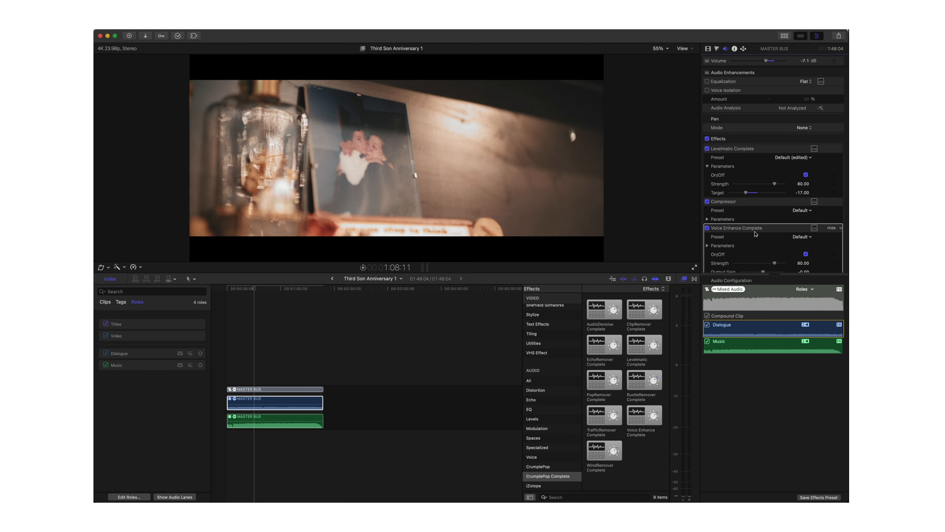
{"action": "key", "text": "Delete"}
{"action": "left_click", "coordinate": [646, 421]}
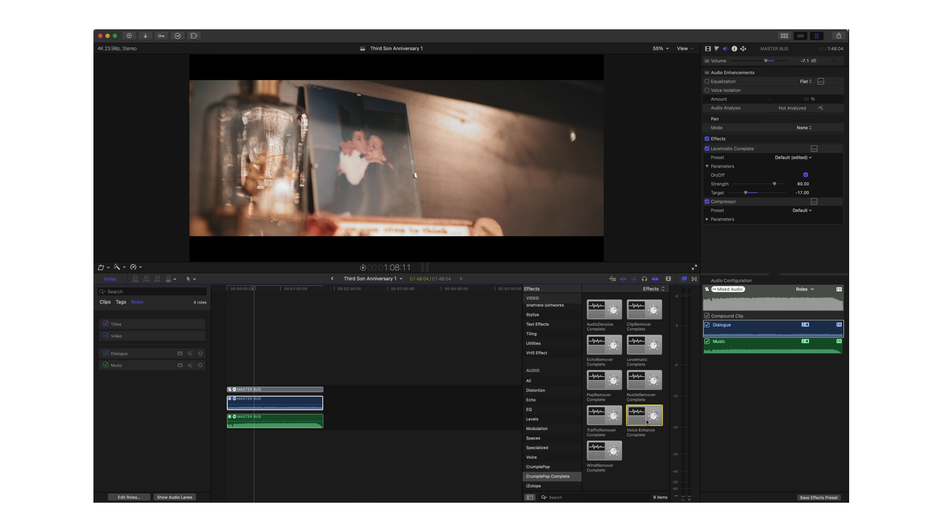
Step: Select the Music component, examine the available EQ effects and play back the mix
{"action": "left_click", "coordinate": [247, 421]}
{"action": "left_click", "coordinate": [749, 151]}
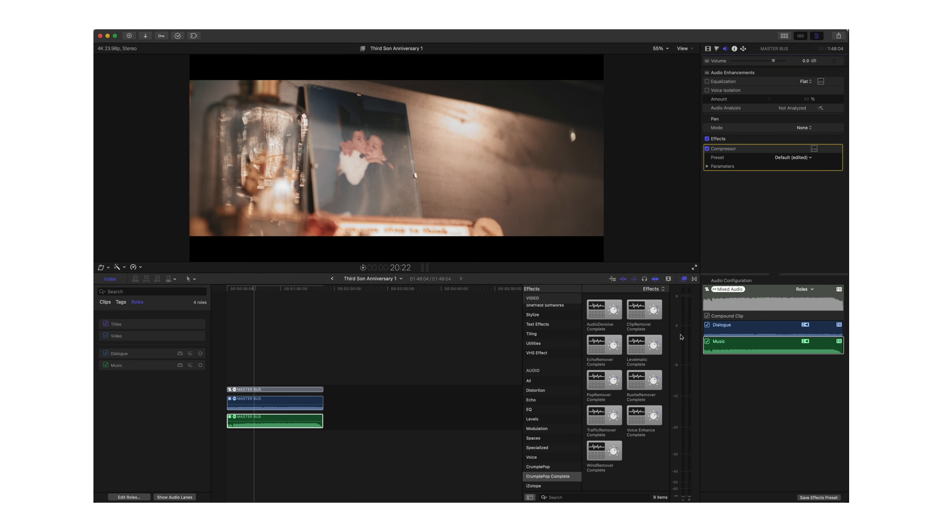
{"action": "left_click", "coordinate": [529, 408]}
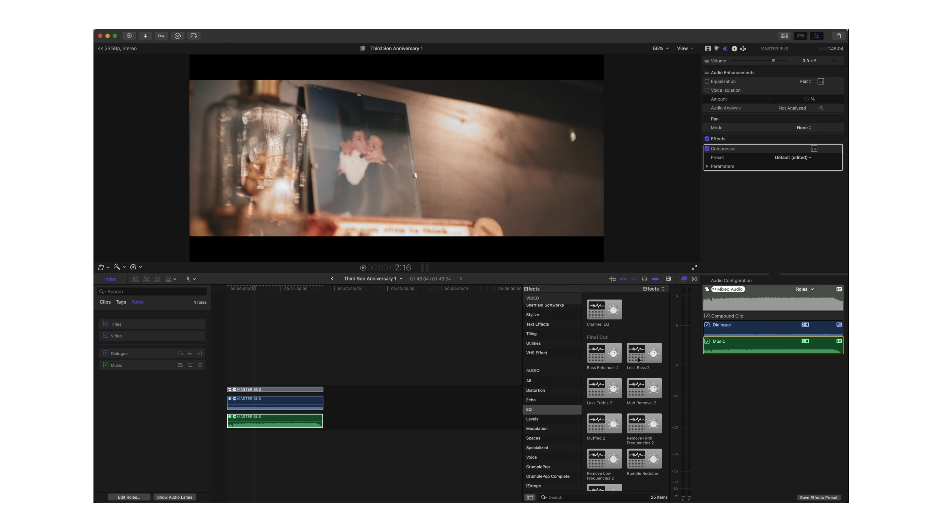
{"action": "key", "text": "space"}
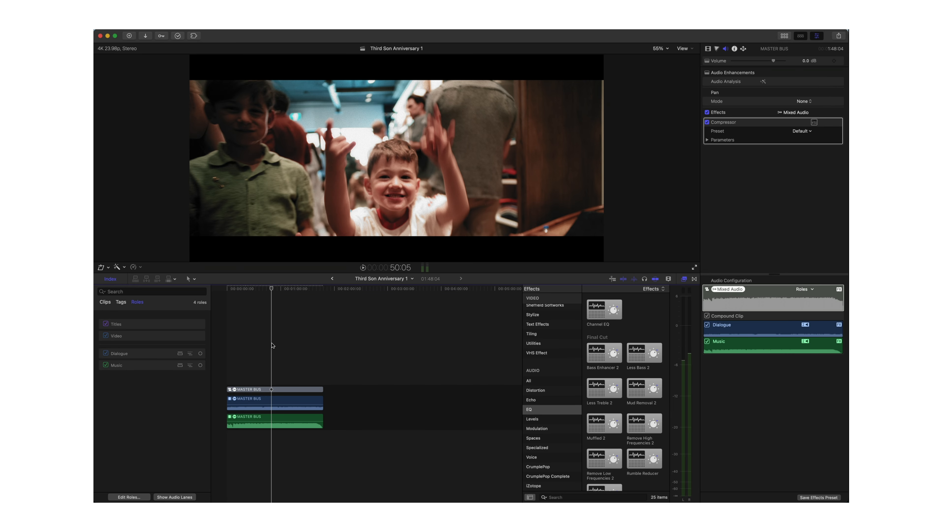
Step: Hide the effects browser and select the Dialogue component of the MASTER BUS clip
{"action": "key", "text": "super+equal"}
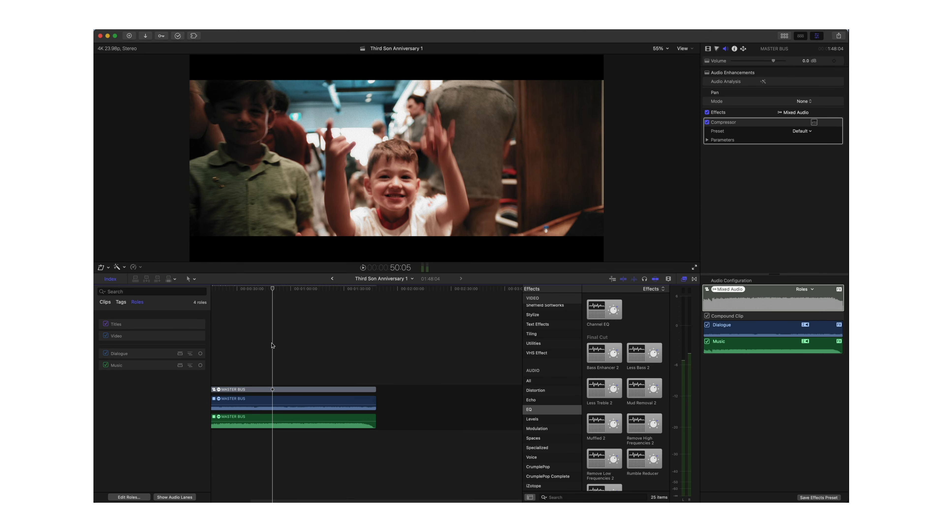
{"action": "key", "text": "super+equal"}
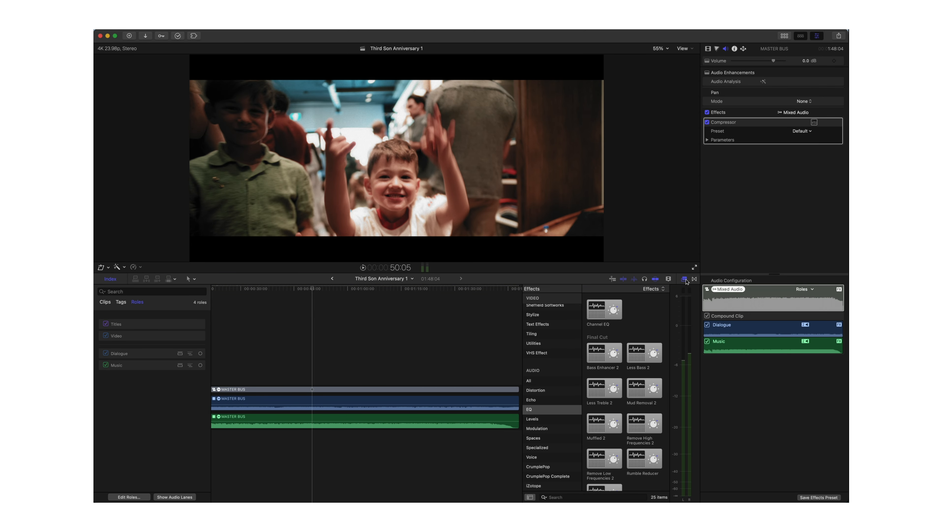
{"action": "key", "text": "super+5"}
{"action": "scroll", "coordinate": [333, 359], "scroll_direction": "left", "scroll_amount": 3}
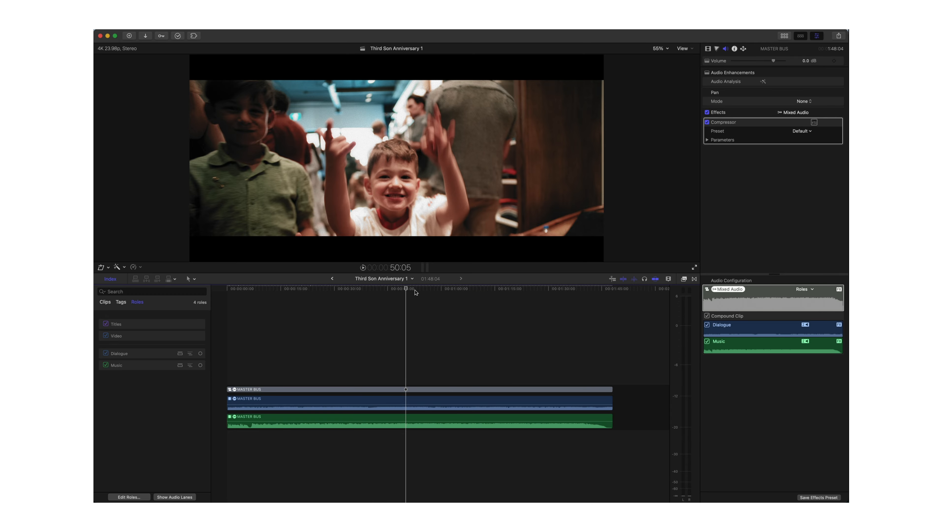
{"action": "left_click", "coordinate": [410, 402]}
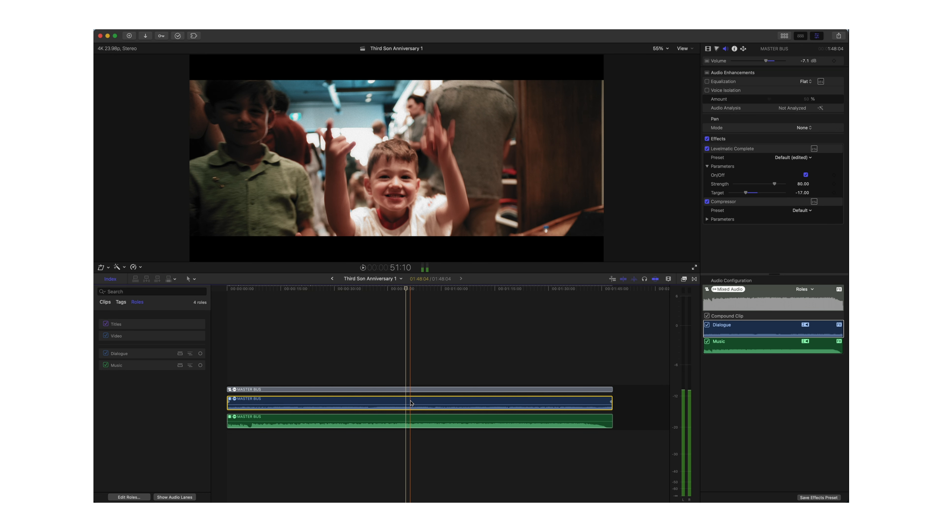